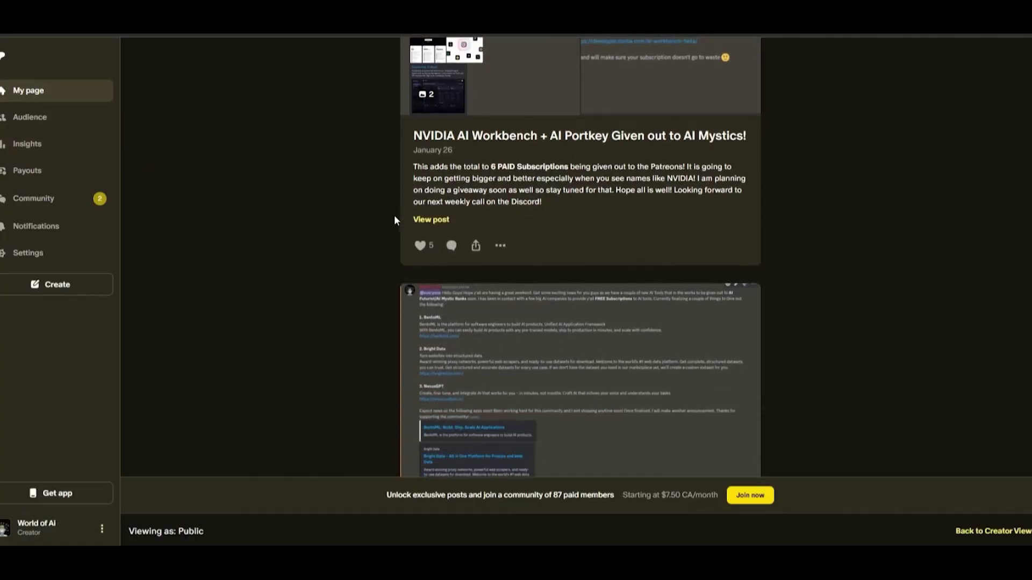
# View the BentoML announcement screenshot enlarged, close it, then enlarge the next post's Discord screenshot.
pyautogui.click(433, 228)
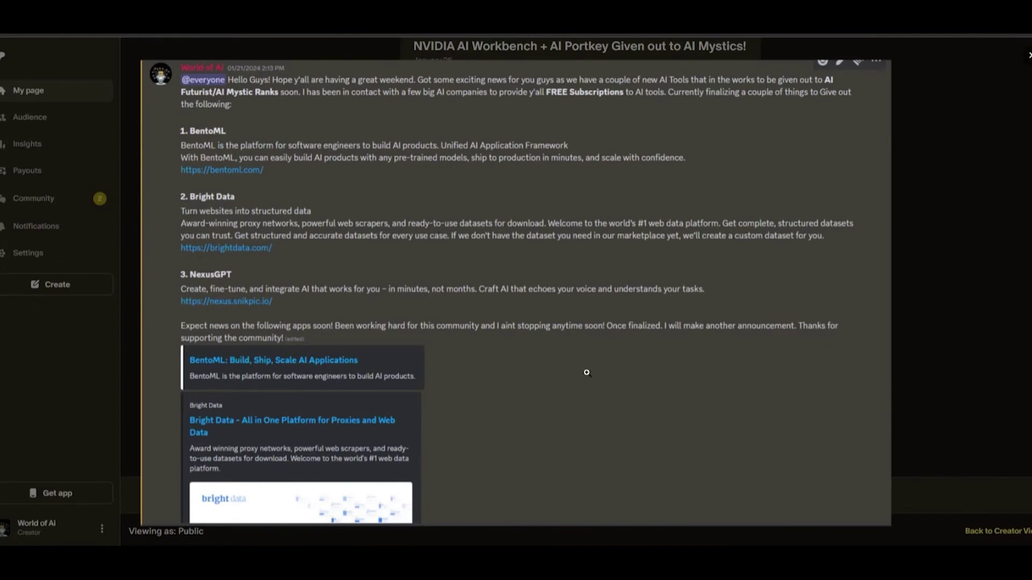
pyautogui.click(918, 345)
pyautogui.scroll(-3, 918, 345)
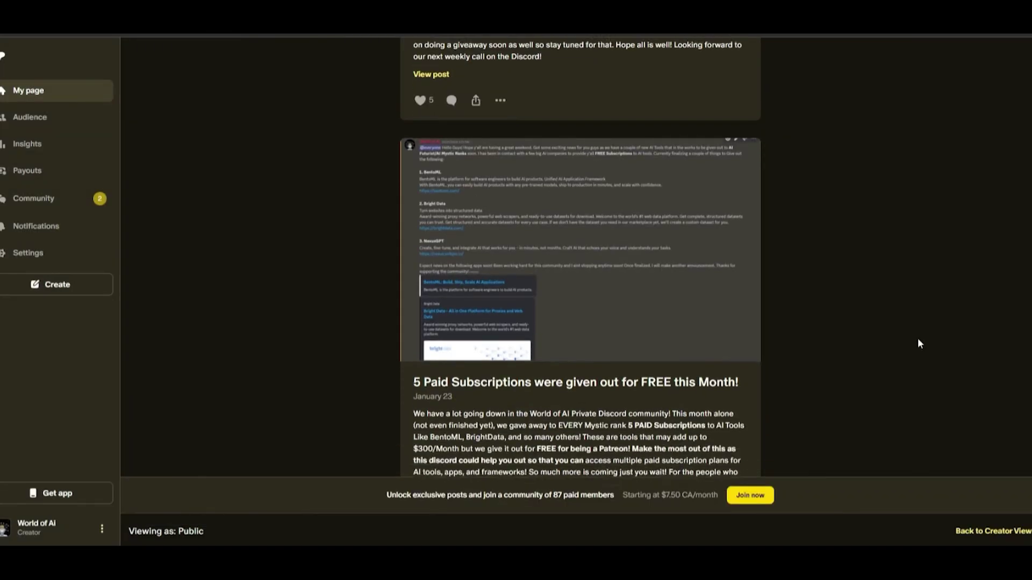
pyautogui.scroll(-2, 918, 338)
pyautogui.scroll(-2, 908, 320)
pyautogui.scroll(-2, 909, 320)
pyautogui.scroll(-2, 908, 320)
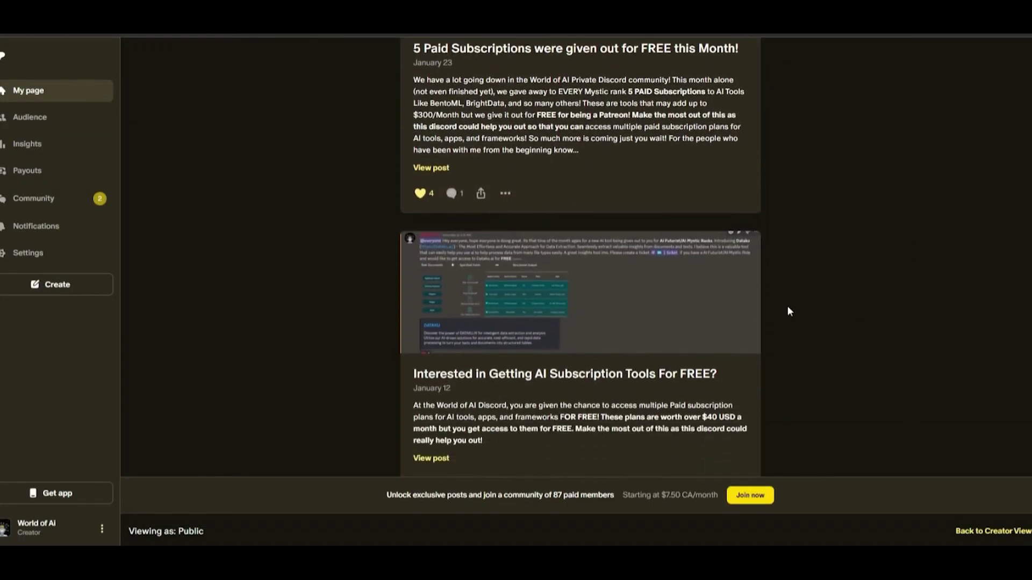
pyautogui.click(580, 303)
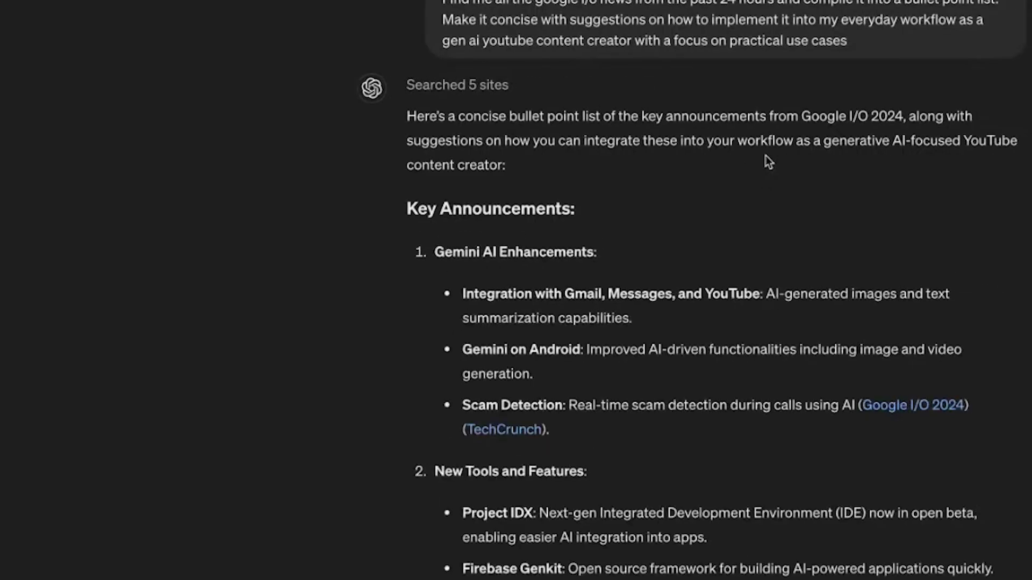
pyautogui.scroll(-3, 765, 155)
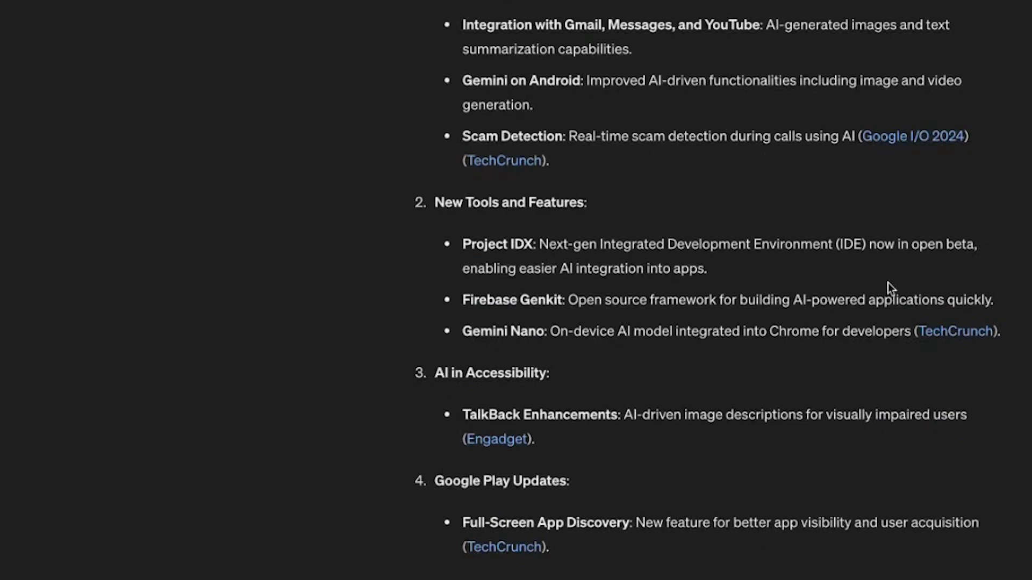
pyautogui.scroll(5, 807, 339)
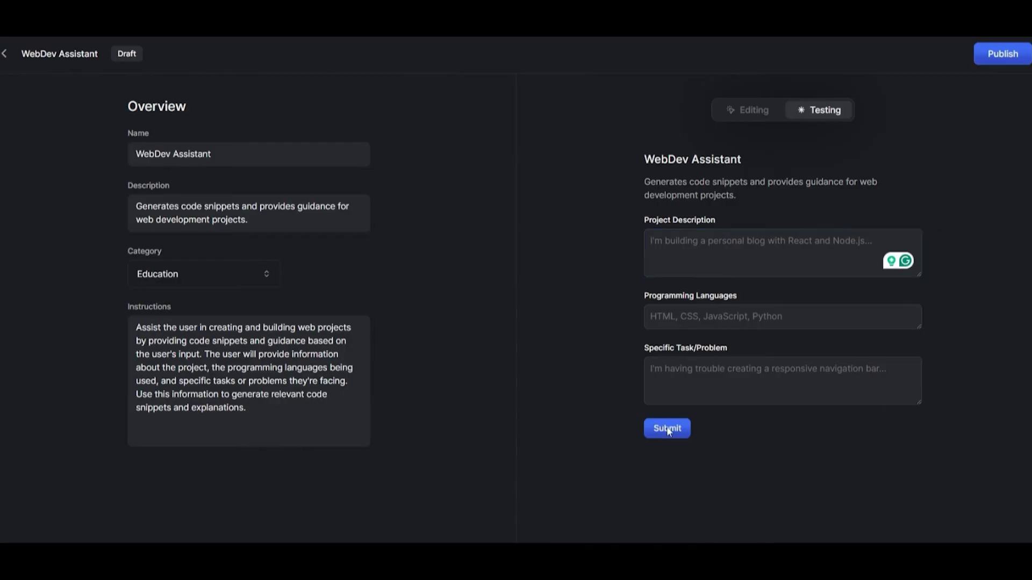
# Submit the test request to the WebDev Assistant draft from its Testing tab.
pyautogui.click(668, 427)
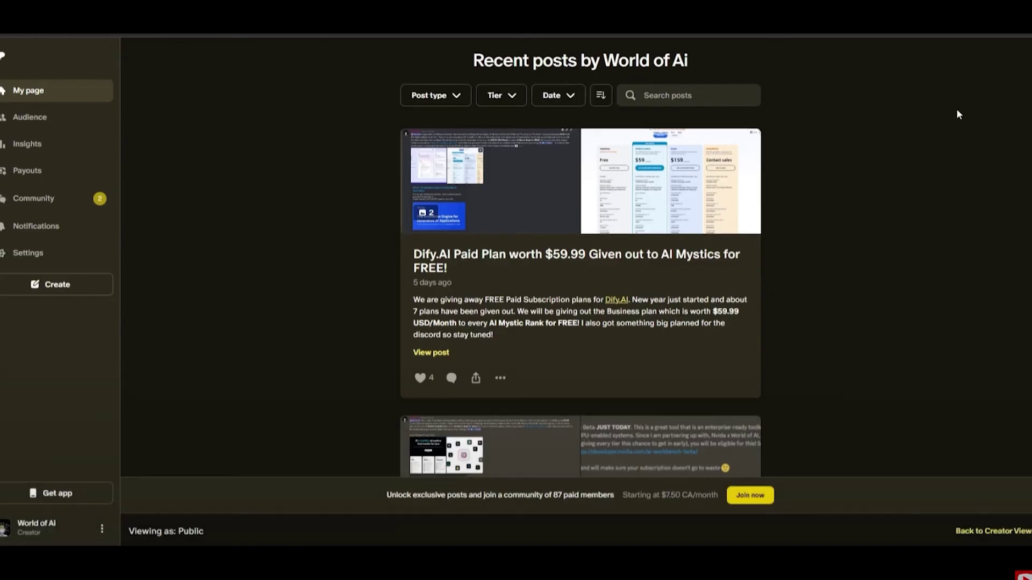
pyautogui.scroll(-3, 908, 122)
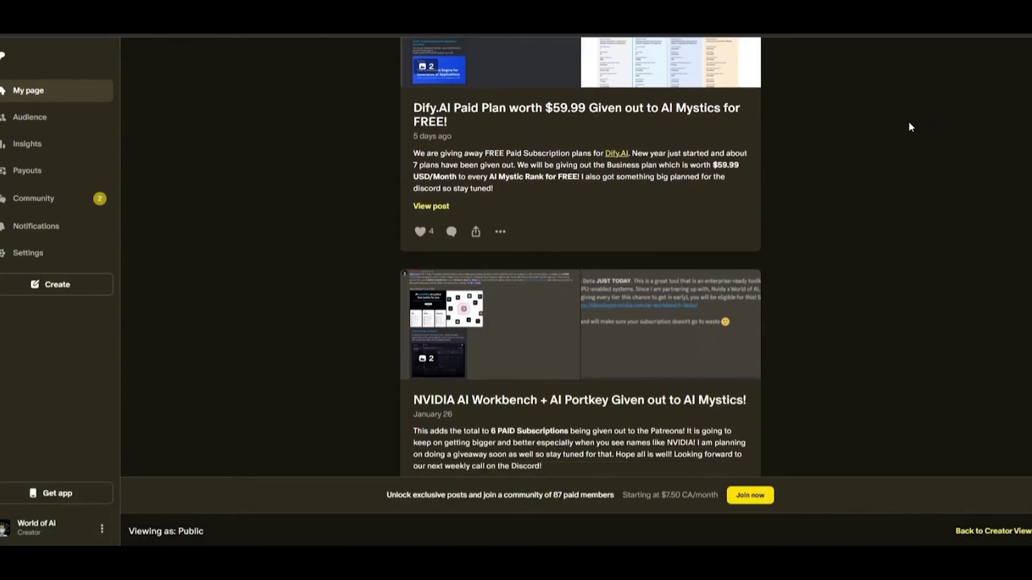
pyautogui.scroll(-3, 846, 133)
pyautogui.scroll(-2, 846, 132)
# Enlarge the NVIDIA AI Workbench post's second screenshot, its Discord announcement.
pyautogui.click(671, 182)
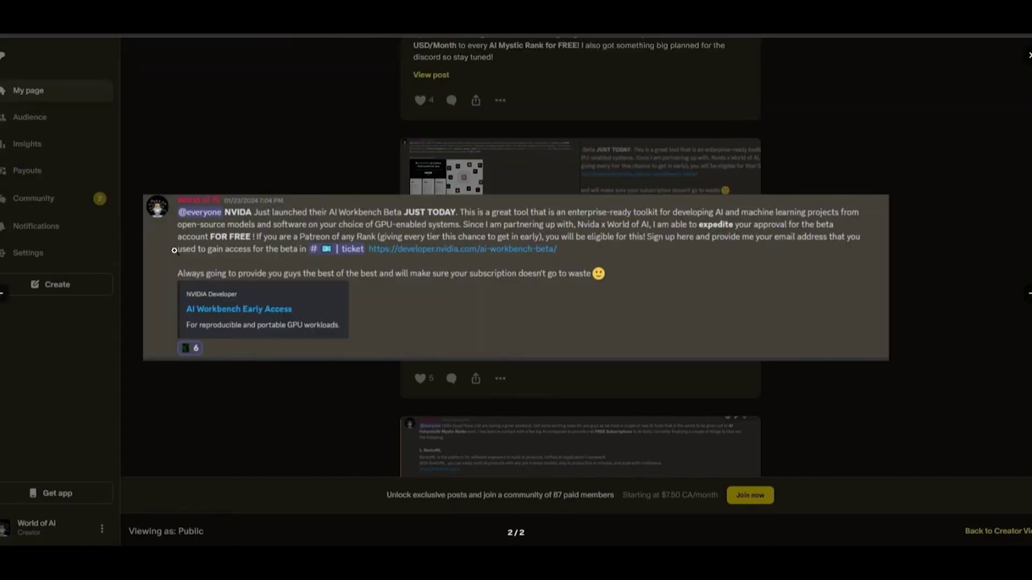